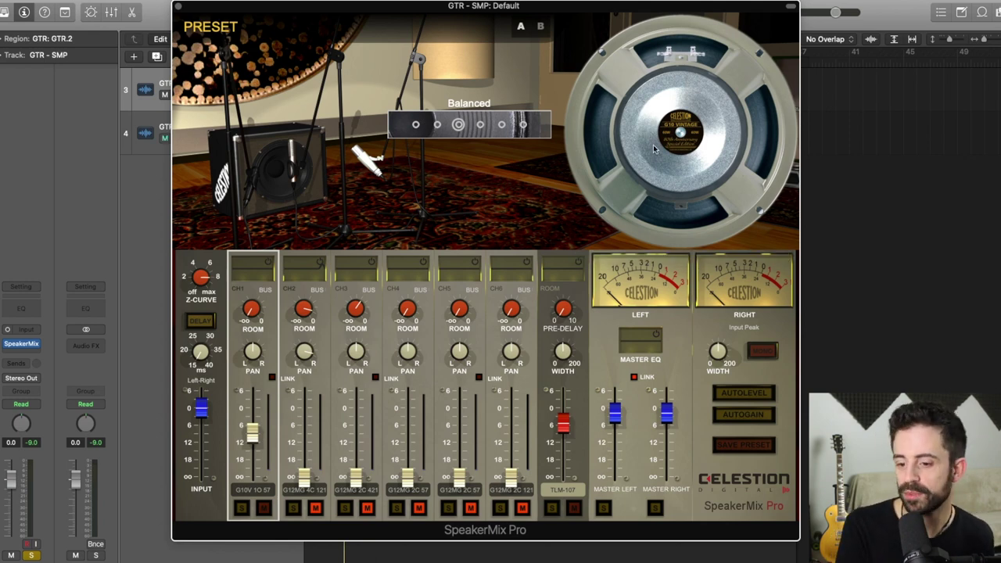
# Step: Open channel 1's chooser, which shows G10 Vintage, 1x10 Open and Shure SM57 selected
pyautogui.moveTo(276, 169)
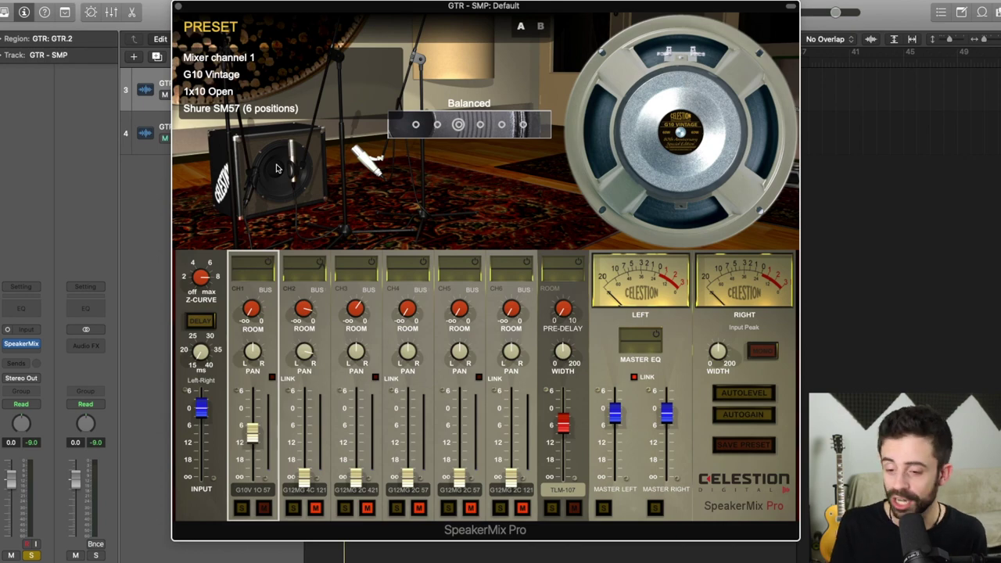
pyautogui.click(275, 168)
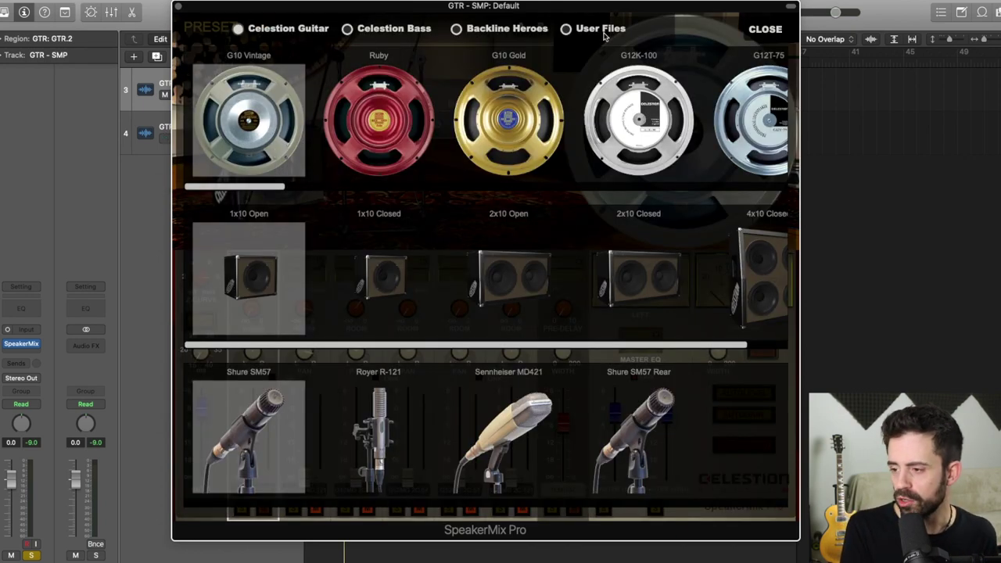
# Step: Pick G12M Greenback from the speaker carousel and 4x12 Closed from the cabinet row
pyautogui.click(760, 33)
pyautogui.click(708, 90)
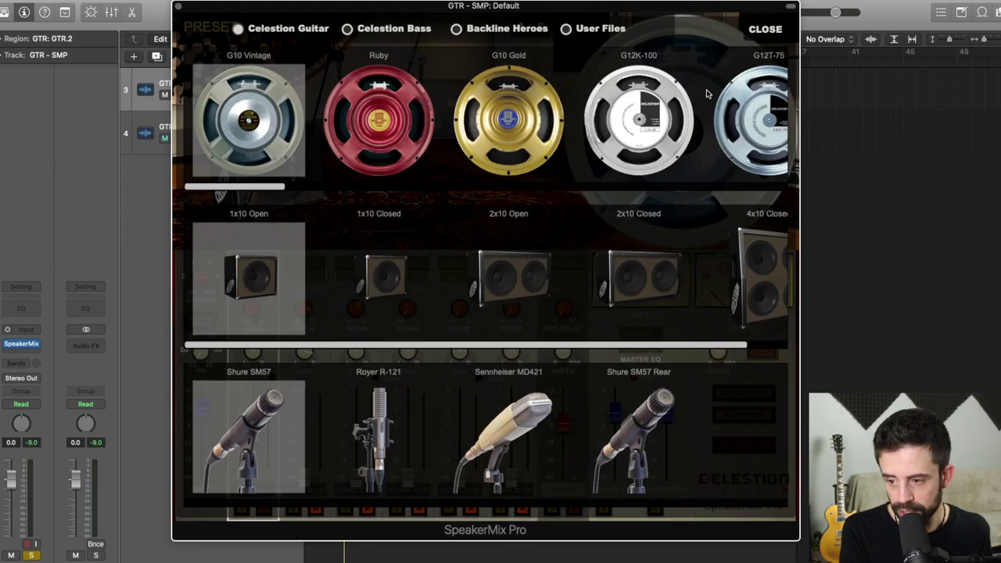
pyautogui.hscroll(10, 345, 90)
pyautogui.hscroll(-10, 345, 90)
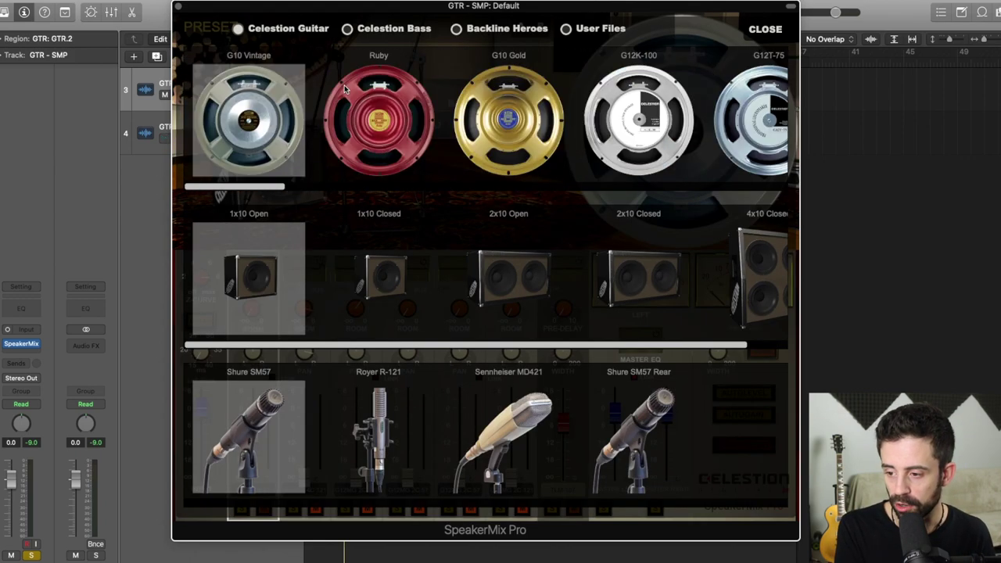
pyautogui.hscroll(6, 345, 90)
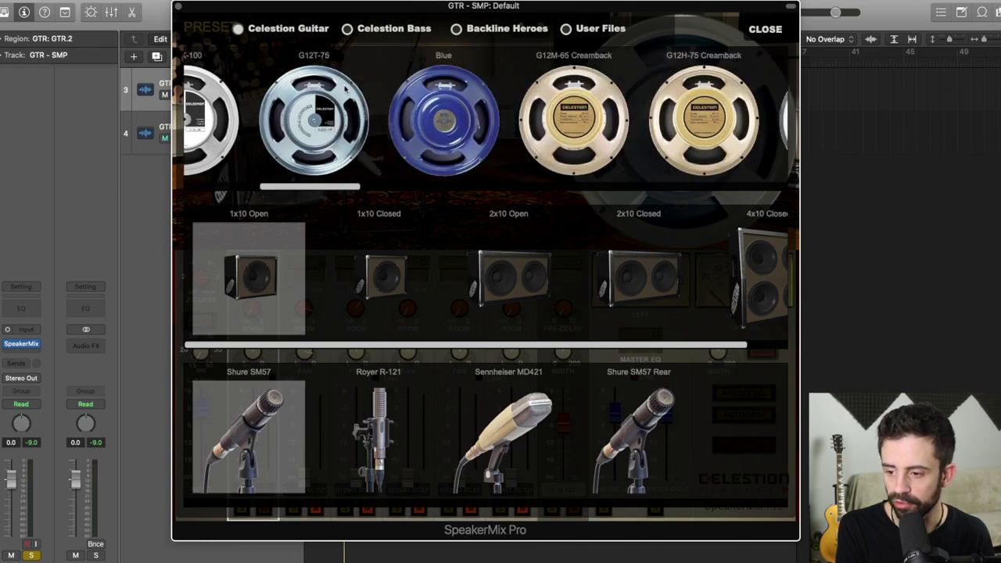
pyautogui.hscroll(8, 345, 90)
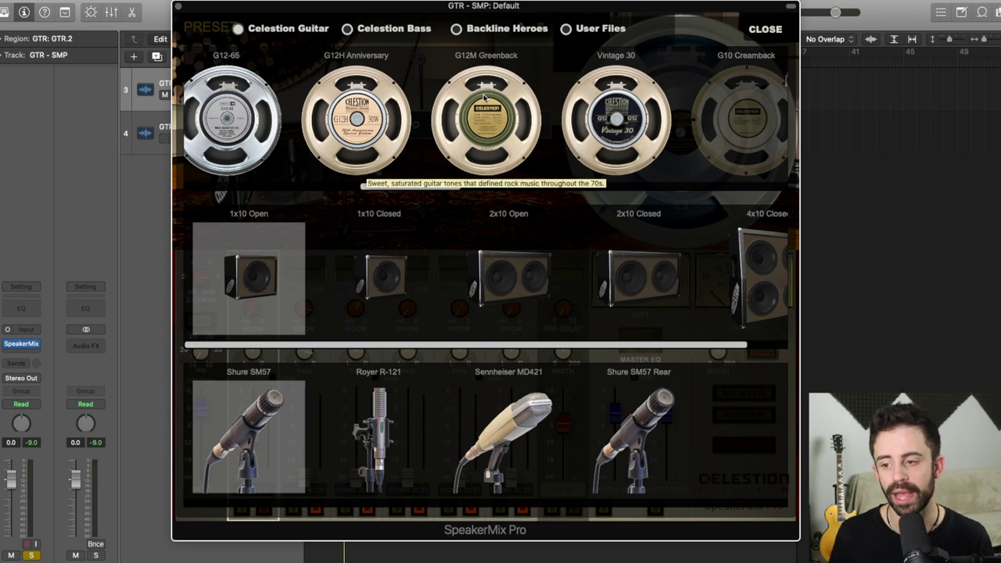
pyautogui.click(485, 98)
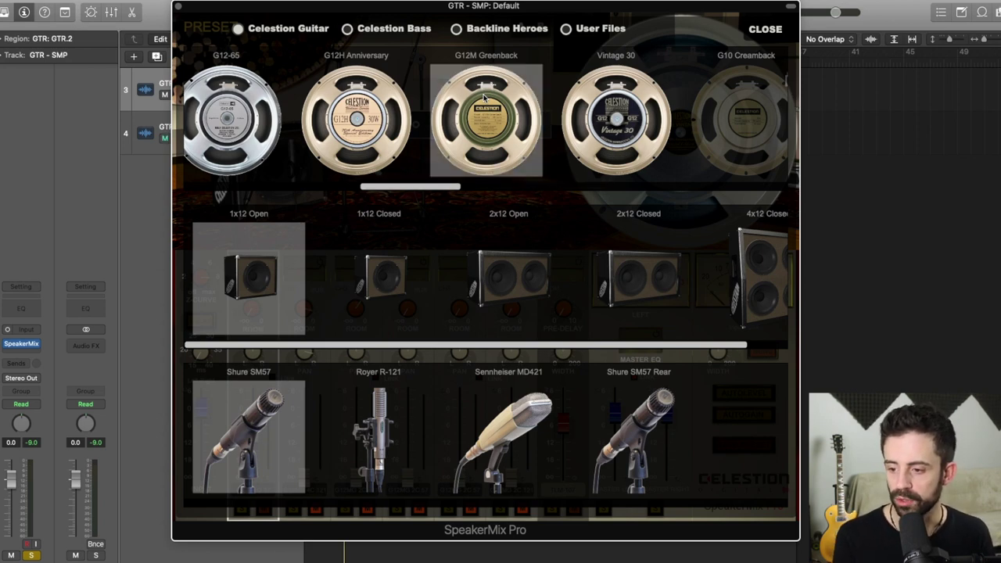
pyautogui.hscroll(3, 487, 302)
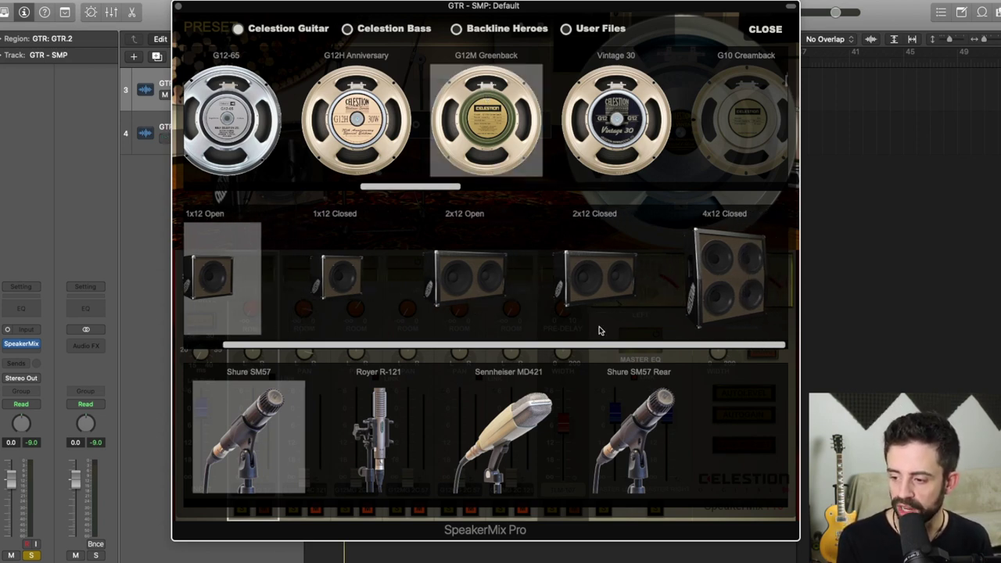
pyautogui.click(705, 298)
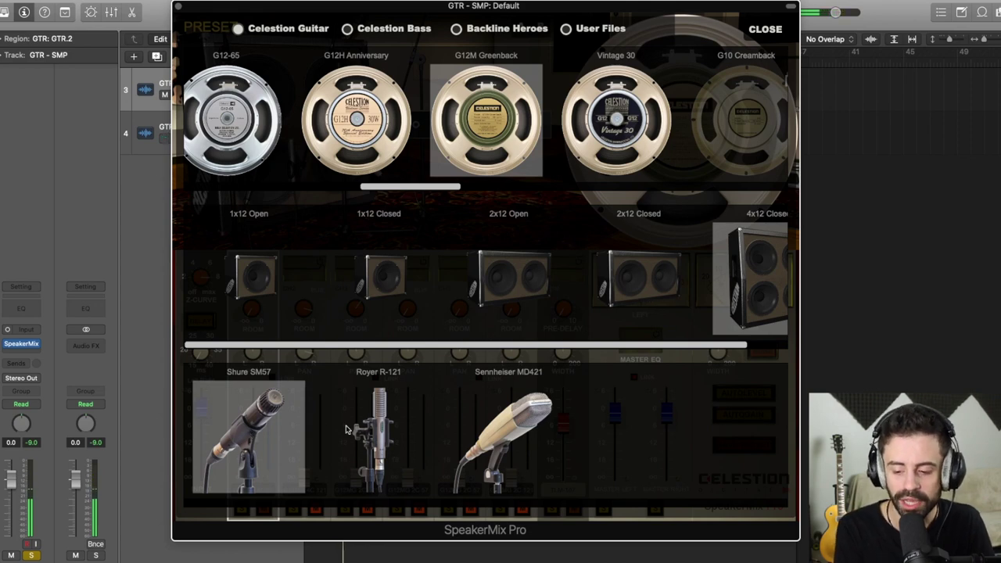
# Step: Audition the Royer R-121 and Sennheiser MD421, settle on the Shure SM57, and close the chooser
pyautogui.click(374, 422)
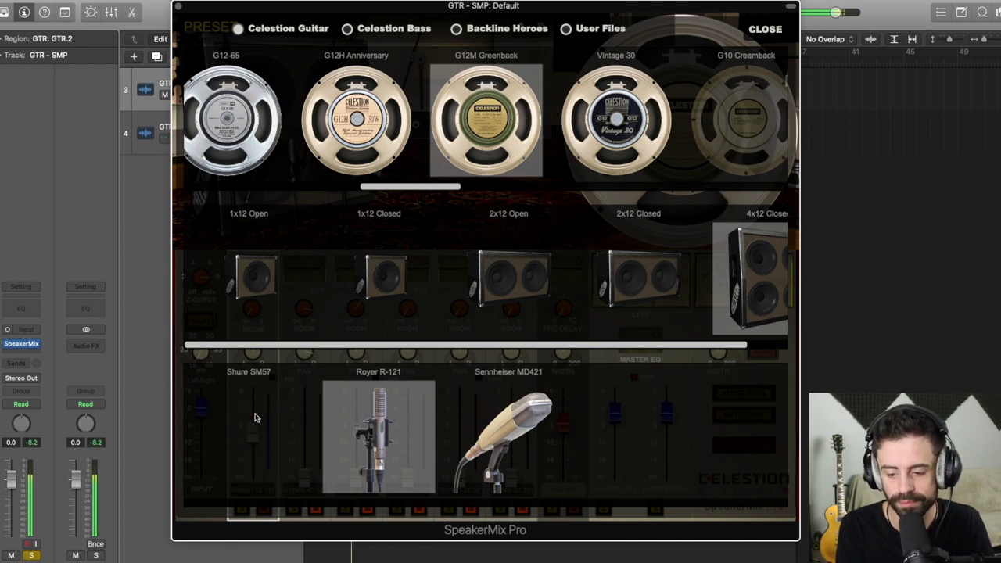
pyautogui.click(254, 418)
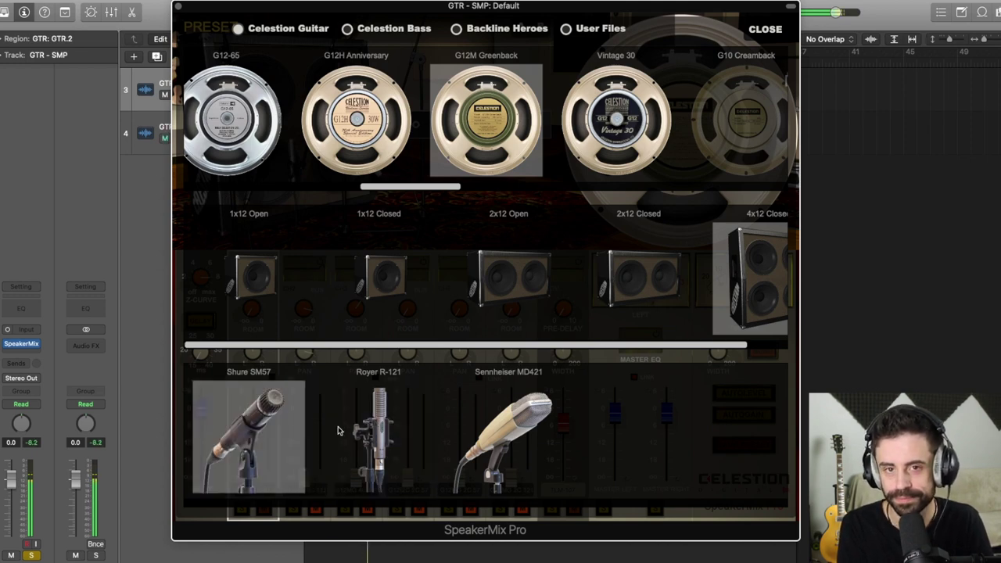
pyautogui.click(367, 430)
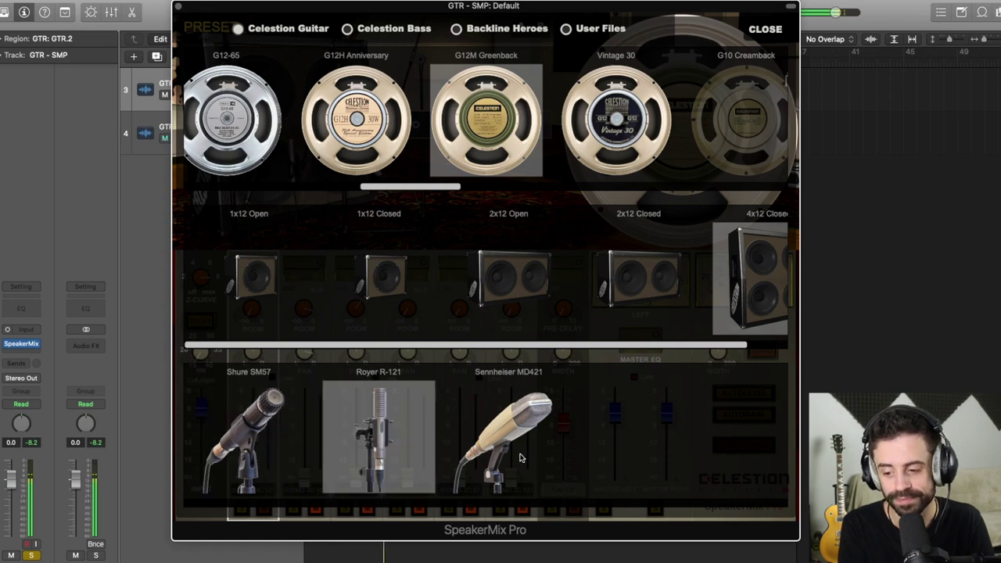
pyautogui.click(512, 430)
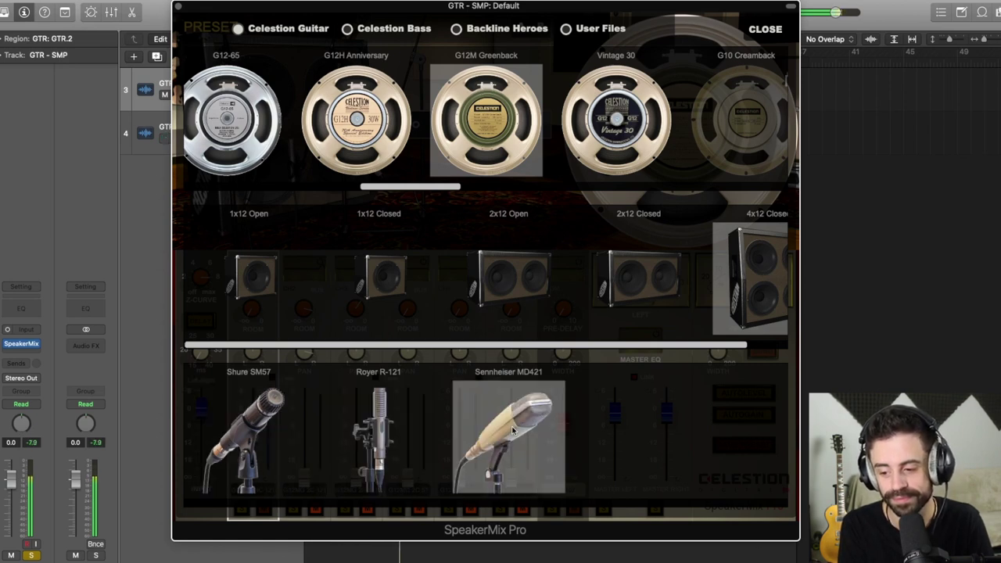
pyautogui.click(398, 423)
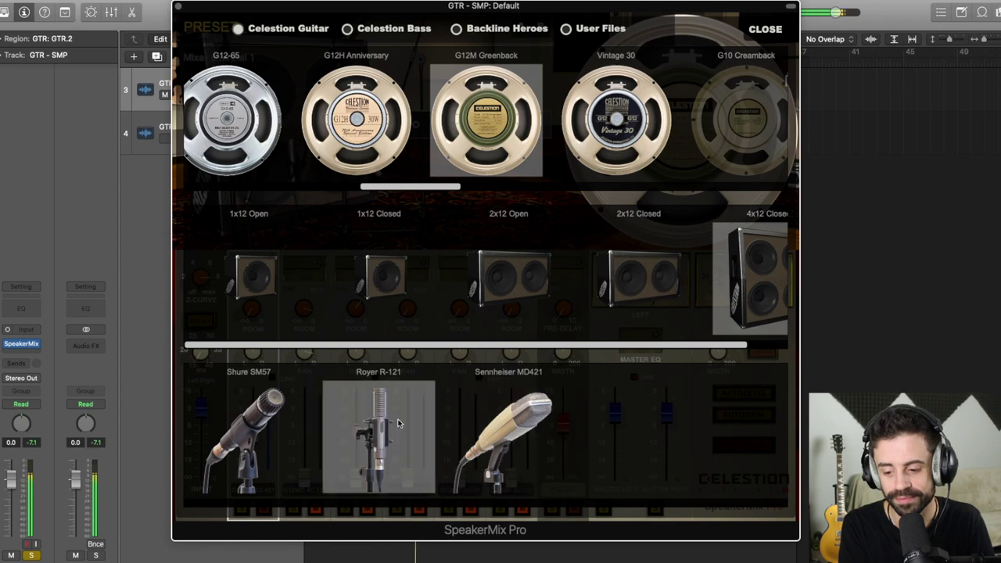
pyautogui.click(248, 417)
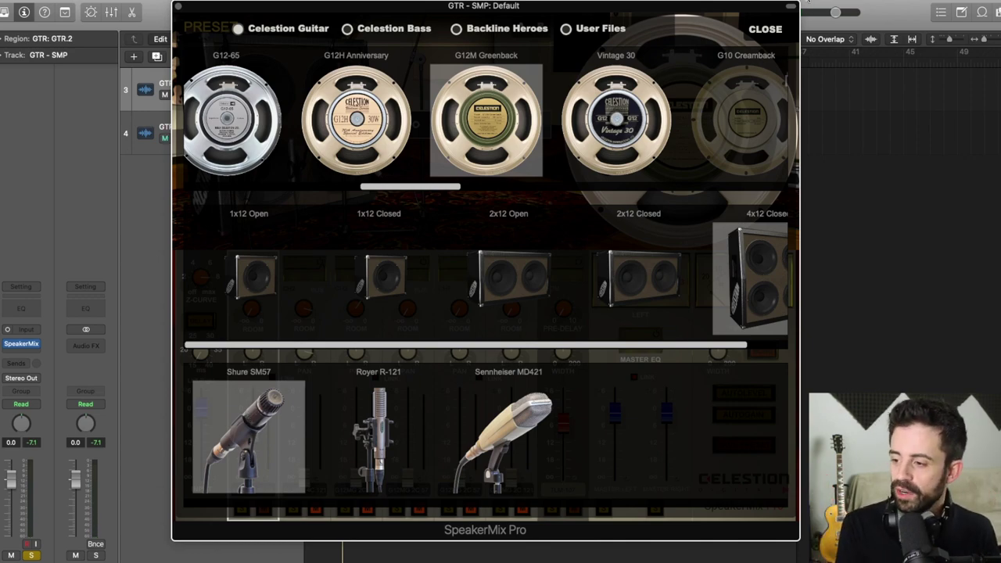
pyautogui.click(773, 29)
pyautogui.moveTo(361, 143)
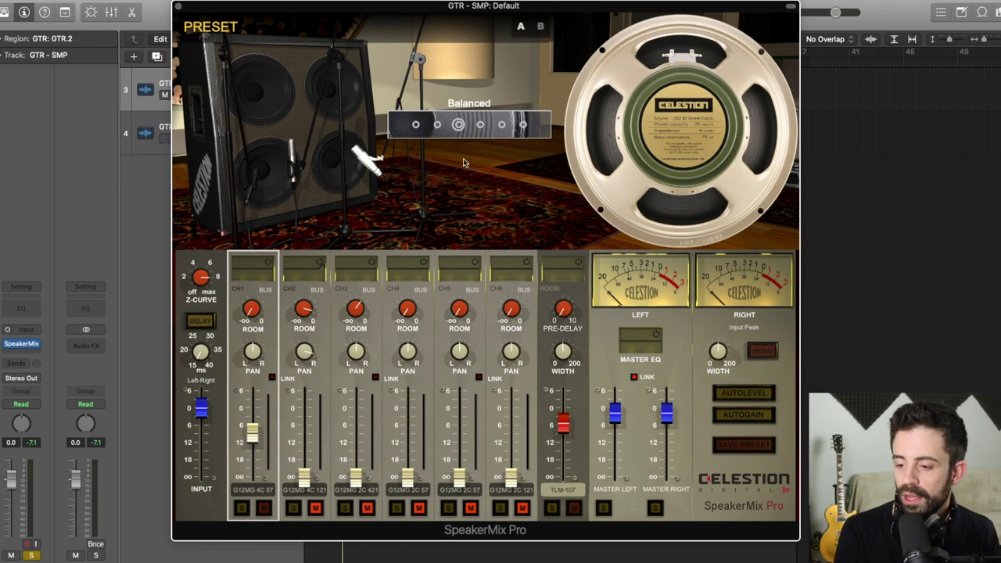
pyautogui.moveTo(458, 125)
pyautogui.mouseDown()
pyautogui.moveTo(470, 125)
pyautogui.moveTo(462, 129)
pyautogui.mouseUp()
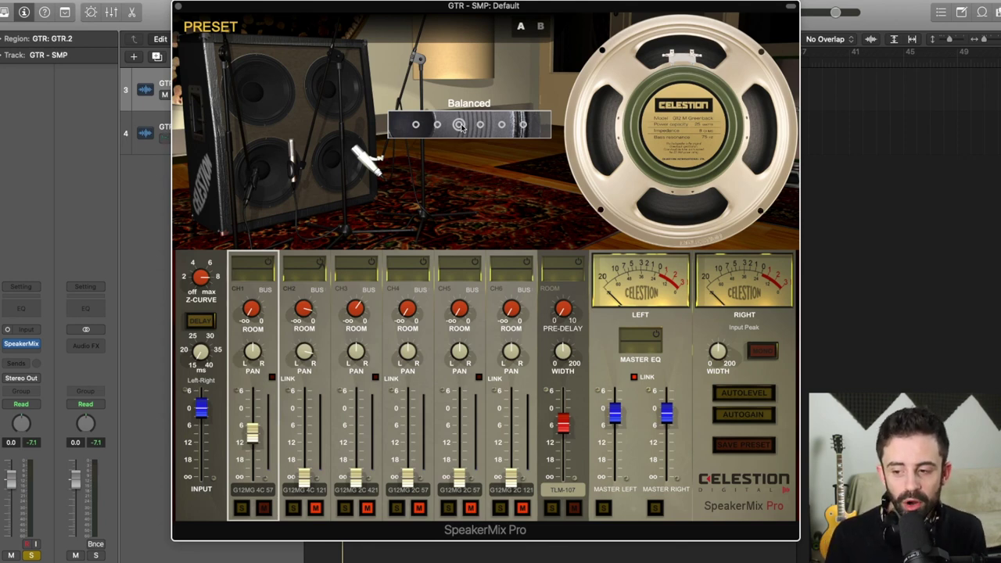
pyautogui.moveTo(461, 128); pyautogui.dragTo(512, 133)
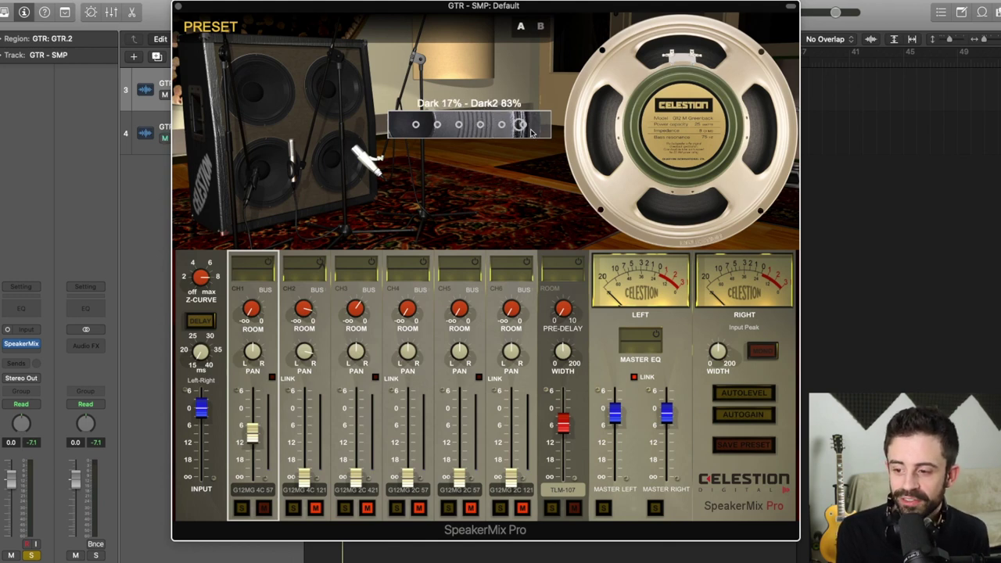
pyautogui.moveTo(530, 133); pyautogui.dragTo(535, 133)
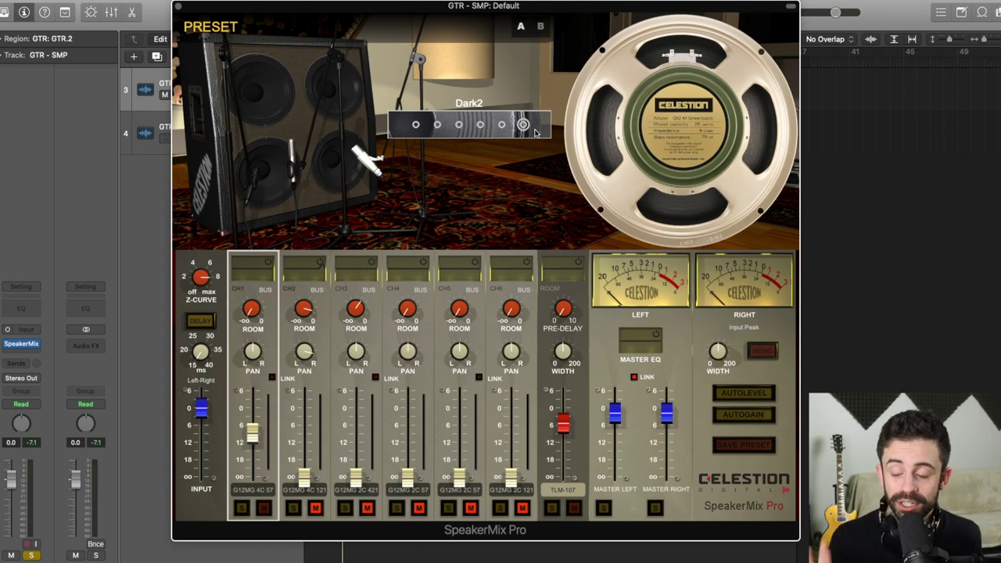
pyautogui.moveTo(525, 129); pyautogui.dragTo(518, 127)
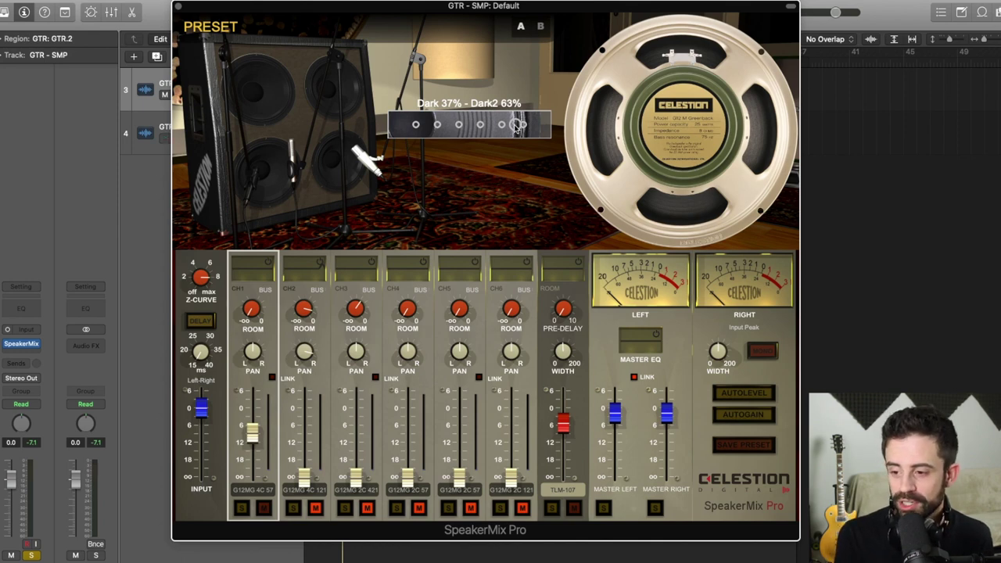
pyautogui.moveTo(518, 127); pyautogui.dragTo(466, 125)
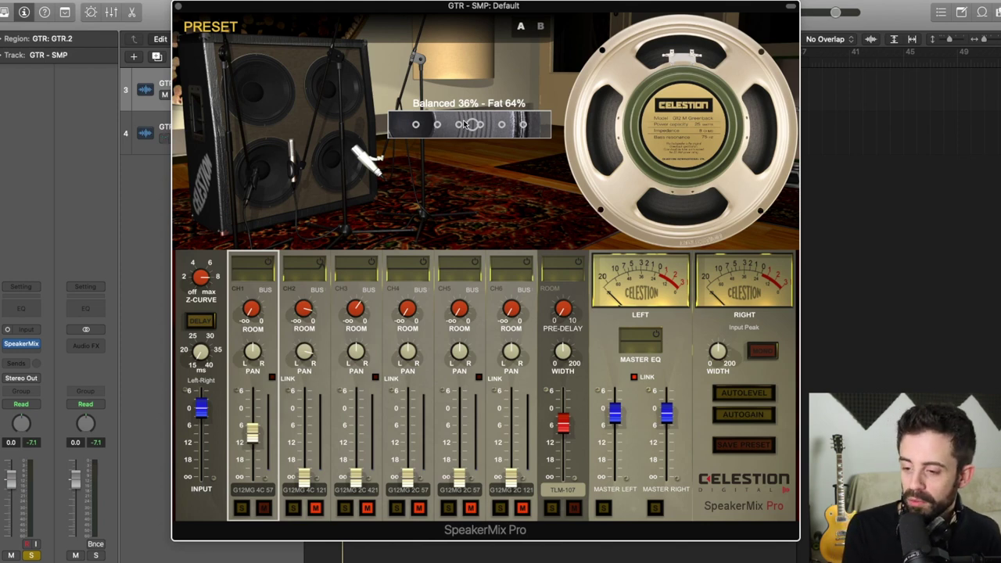
pyautogui.moveTo(467, 124); pyautogui.dragTo(462, 130)
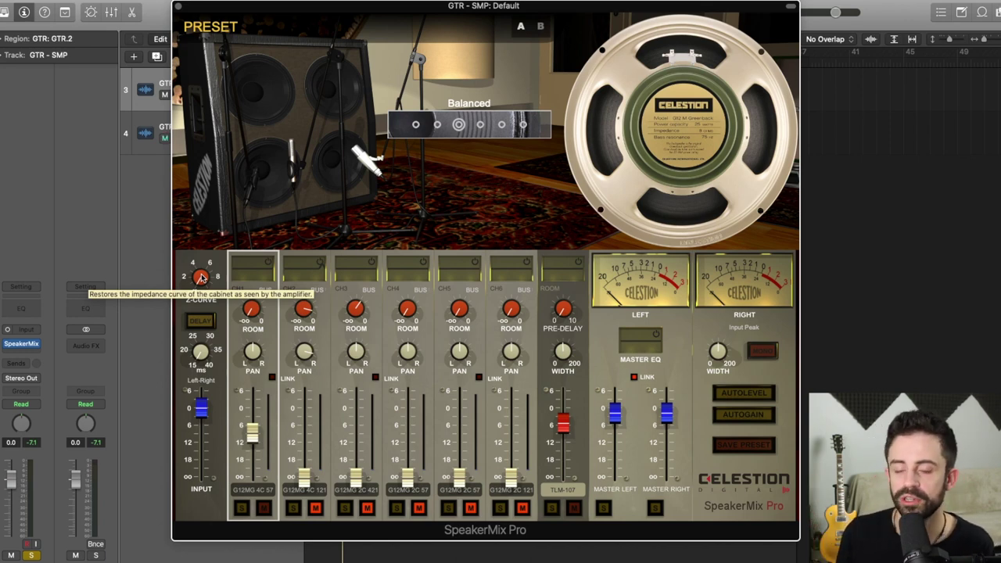
pyautogui.moveTo(231, 160)
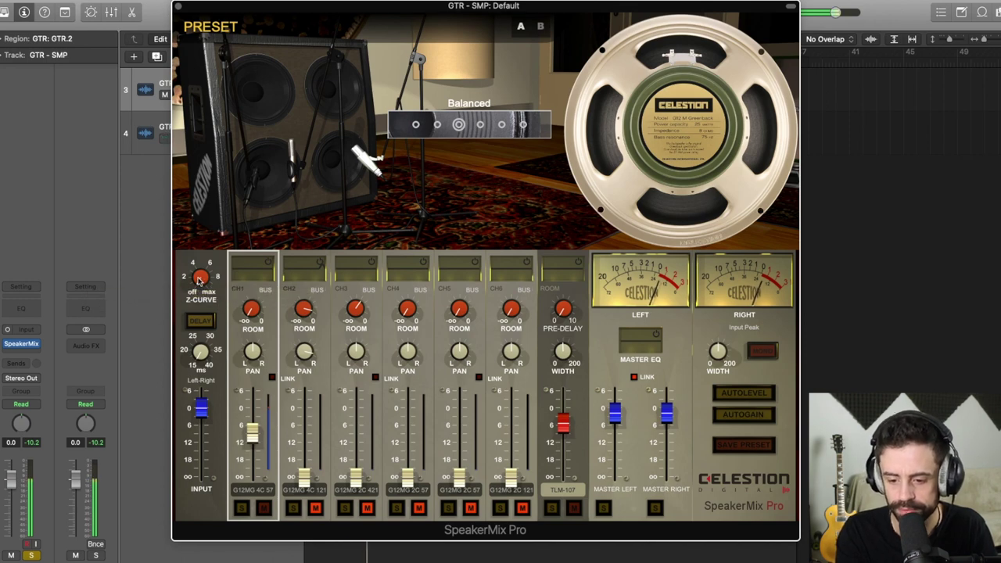
# Step: Show the Finder folder of G12M Greenback 412 impulse-response WAV files
pyautogui.moveTo(206, 152)
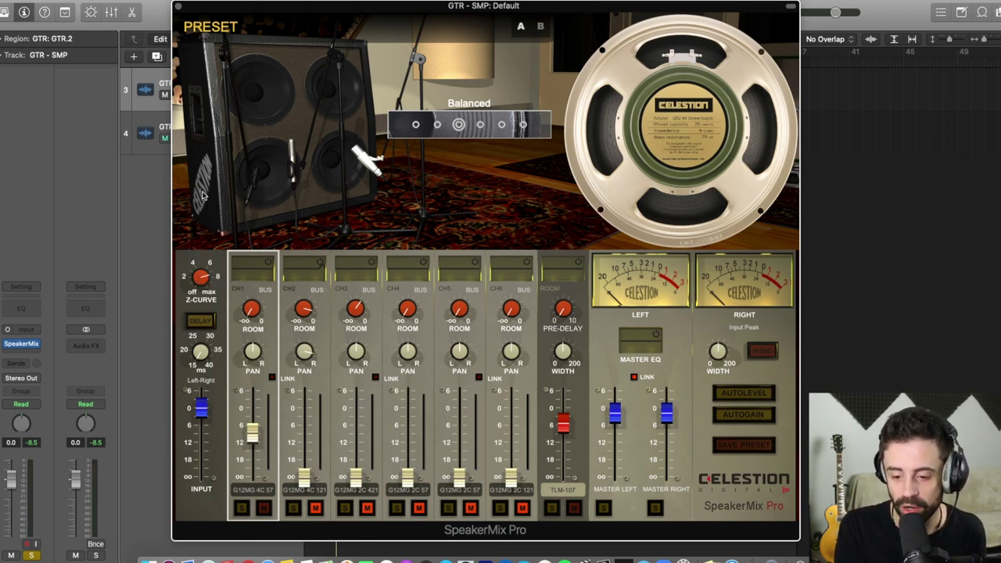
pyautogui.moveTo(203, 194)
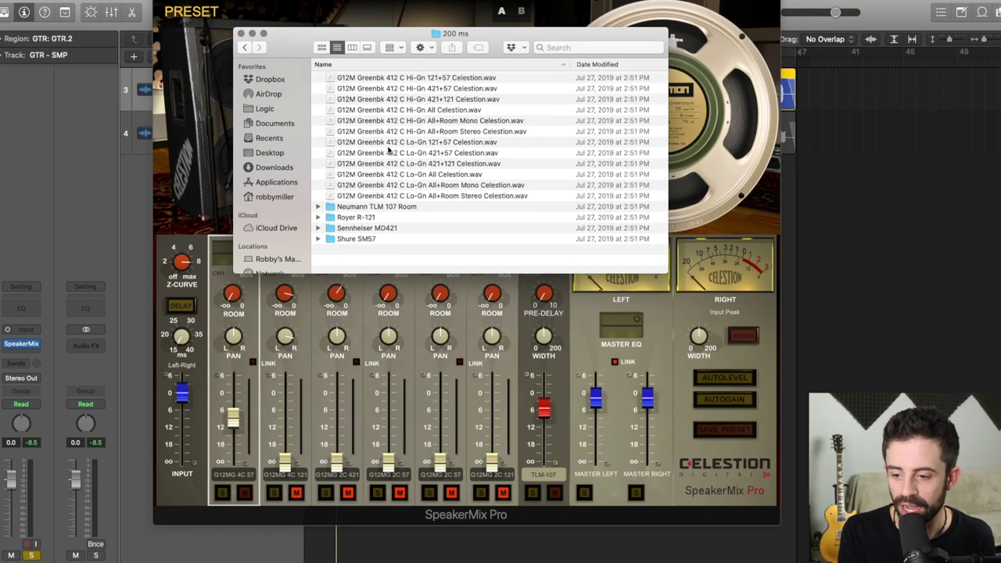
# Step: Open the Neumann TLM 107 Room folder, widen the Name column, and return to the plugin
pyautogui.doubleClick(393, 207)
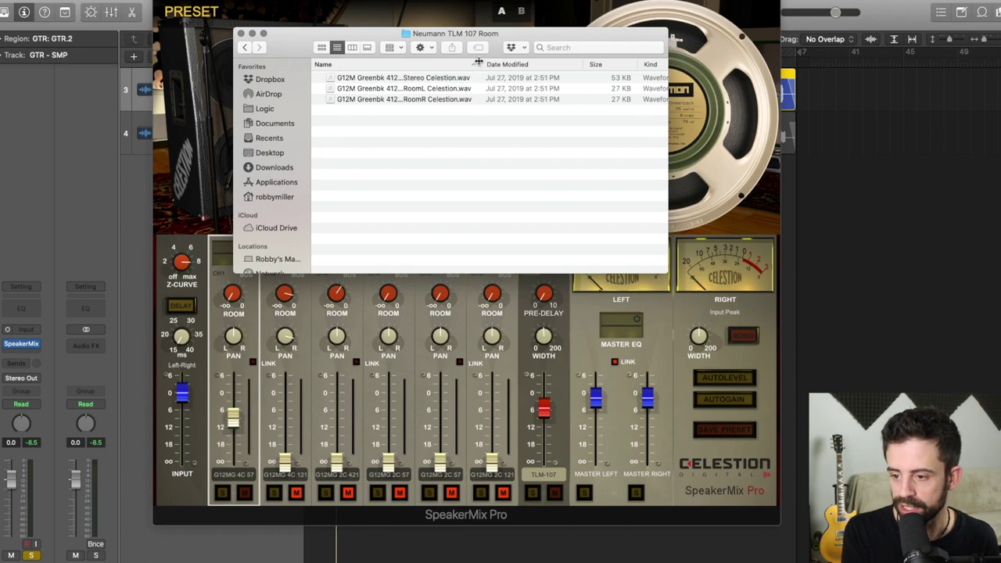
pyautogui.moveTo(481, 63); pyautogui.dragTo(505, 62)
pyautogui.click(267, 24)
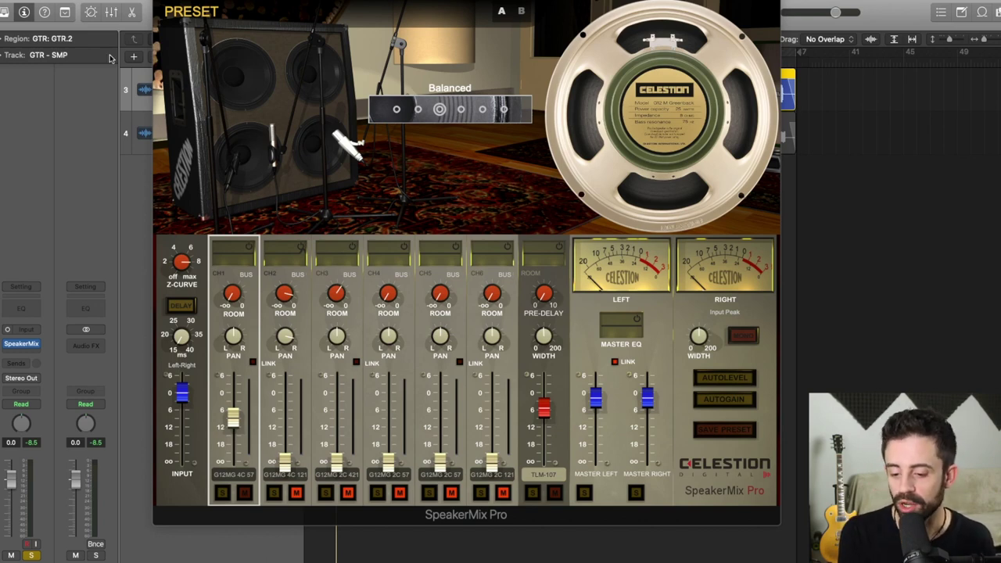
# Step: Select channel 1, move the TLM-107 room mic fader up and down, and list room mic models
pyautogui.click(233, 294)
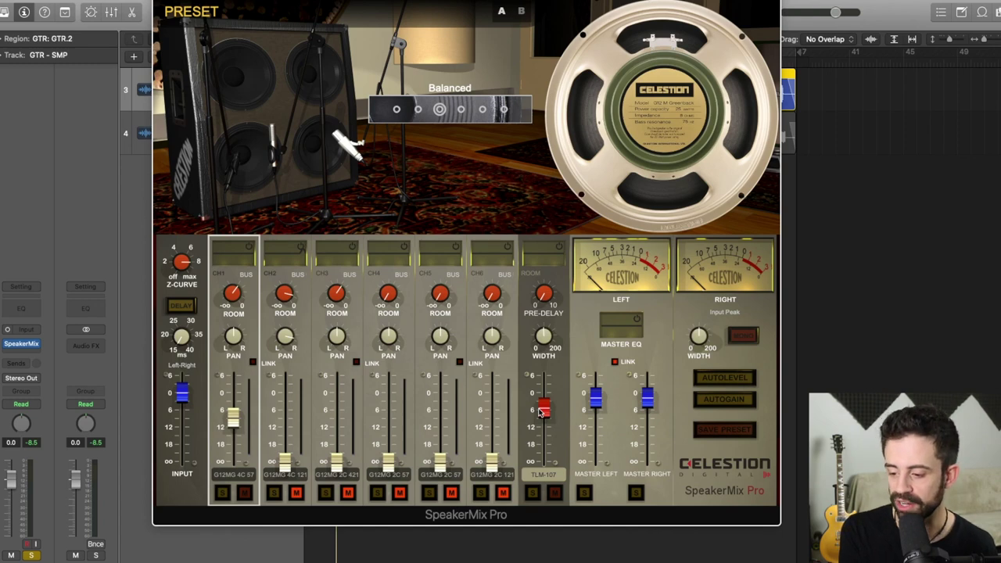
pyautogui.moveTo(540, 412); pyautogui.dragTo(545, 407)
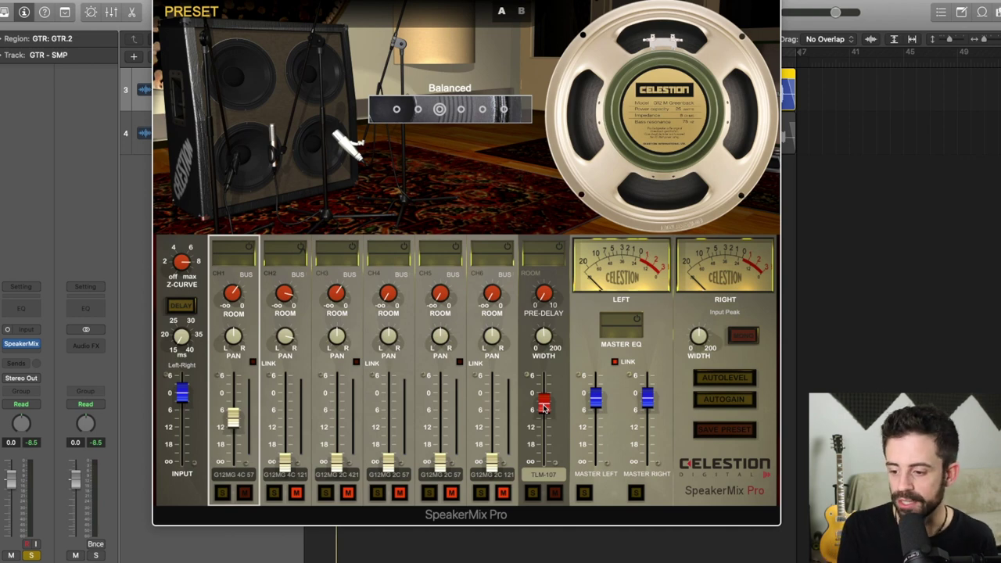
pyautogui.moveTo(545, 407); pyautogui.dragTo(545, 411)
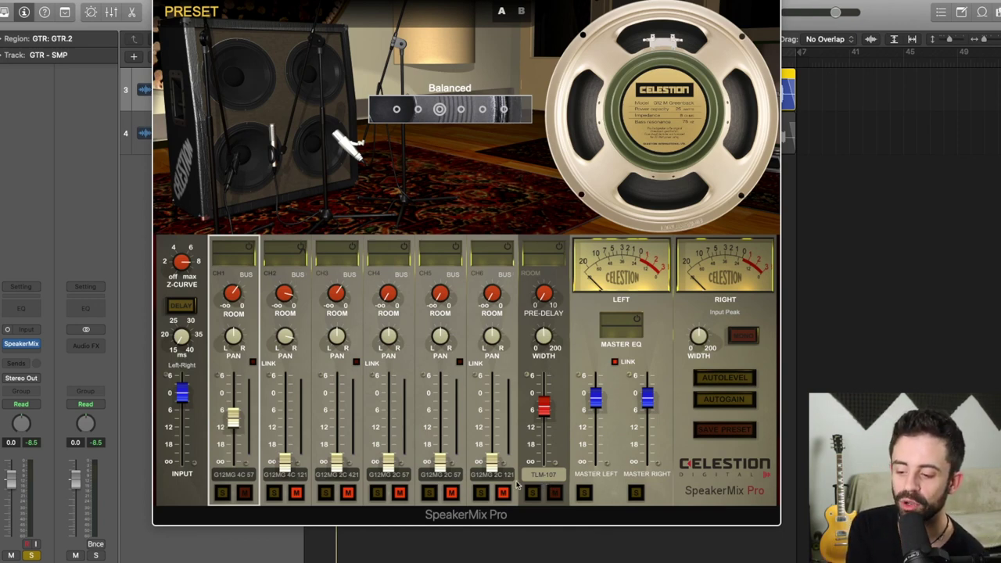
pyautogui.click(547, 476)
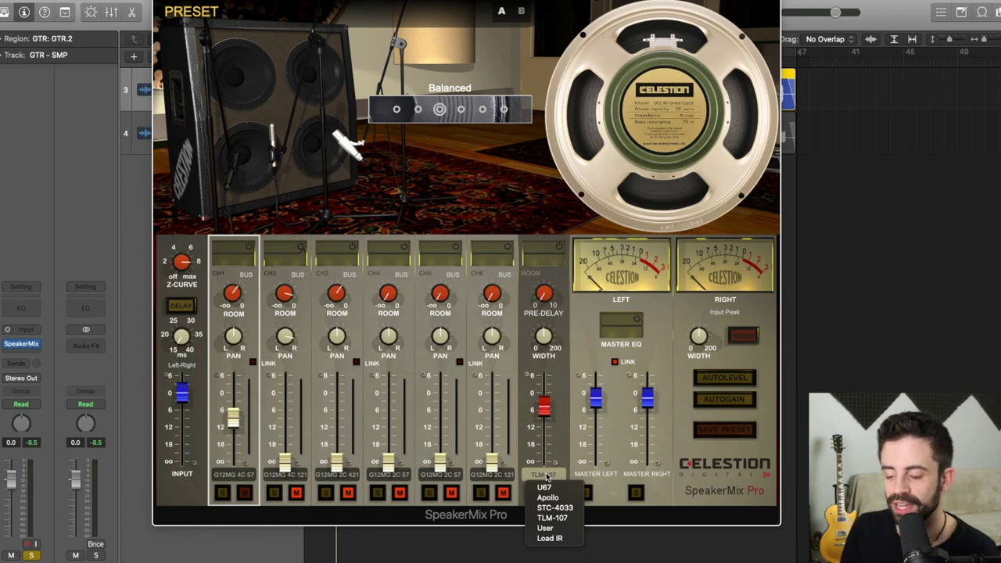
# Step: Keep TLM-107 as the room mic and start playback with Space
pyautogui.click(549, 476)
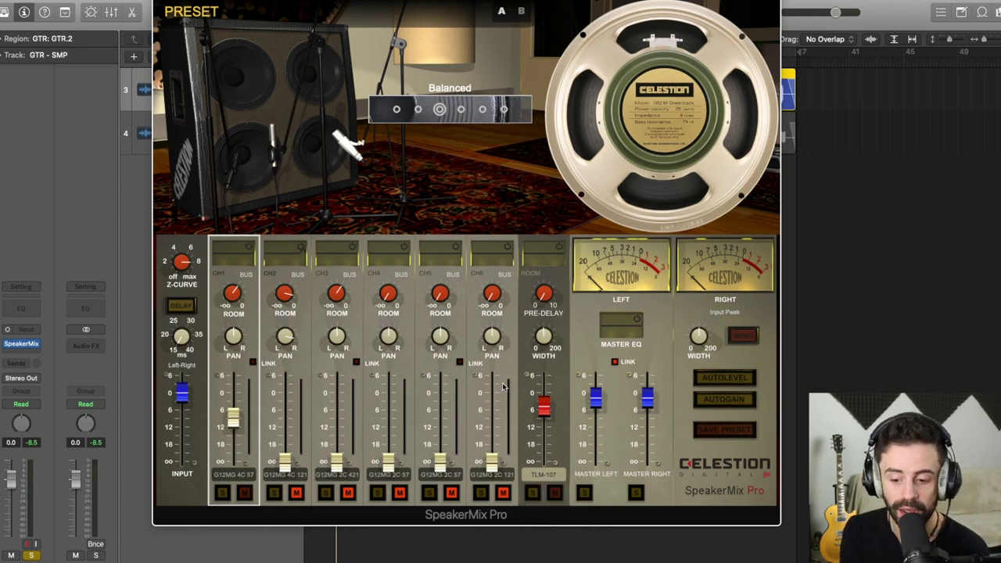
pyautogui.press('space')
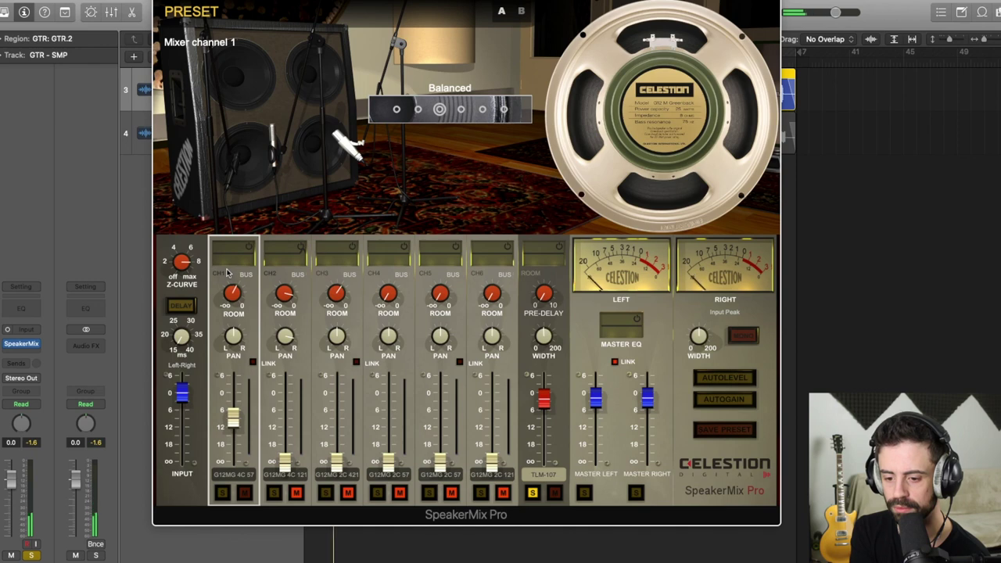
# Step: Pull the TLM-107 room fader down and back, nudge channel 1 lower, and blend the room mic near 0 dB
pyautogui.moveTo(543, 399); pyautogui.dragTo(545, 467)
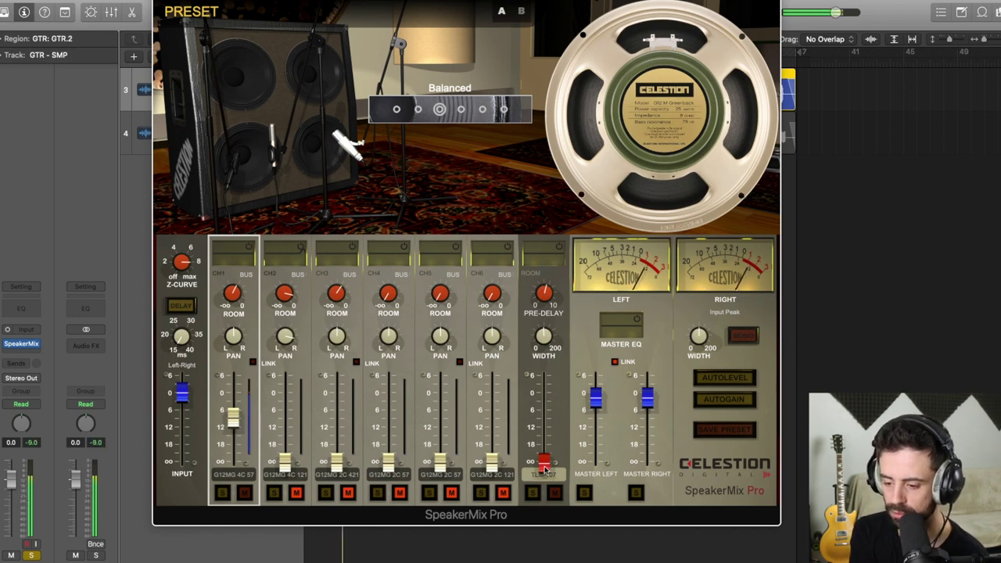
pyautogui.moveTo(546, 467); pyautogui.dragTo(547, 393)
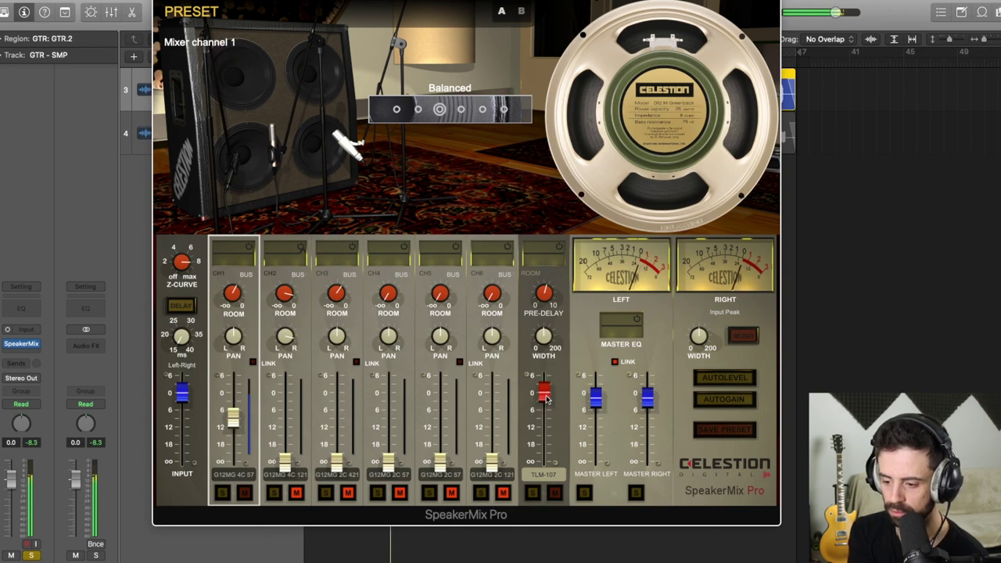
pyautogui.moveTo(234, 420); pyautogui.dragTo(238, 430)
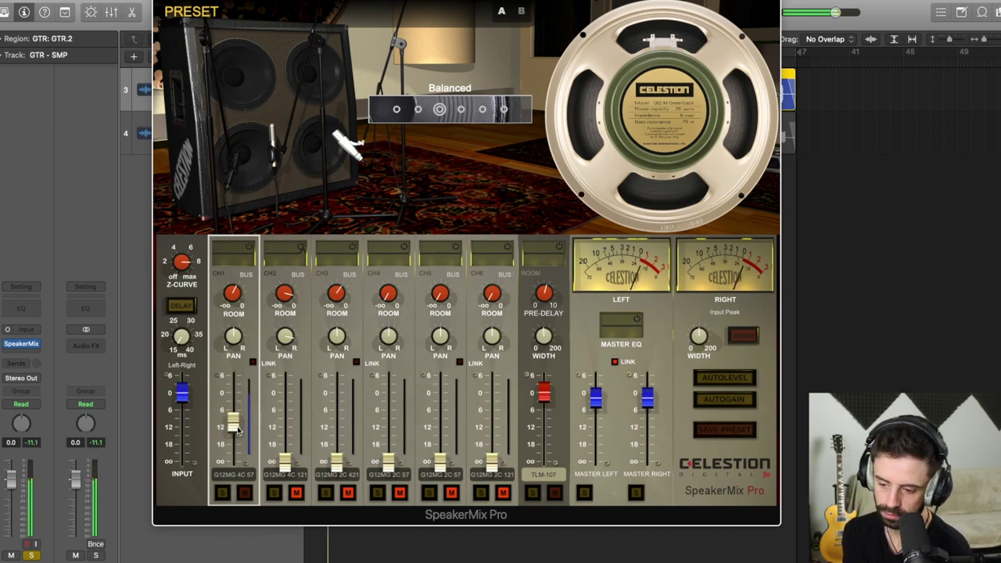
pyautogui.moveTo(547, 393); pyautogui.dragTo(516, 544)
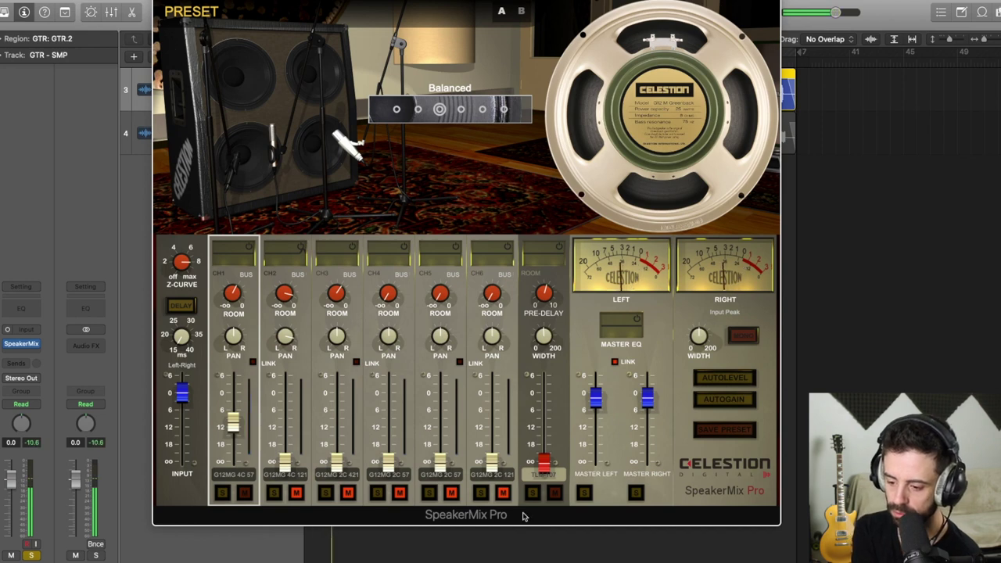
pyautogui.moveTo(545, 460); pyautogui.dragTo(545, 395)
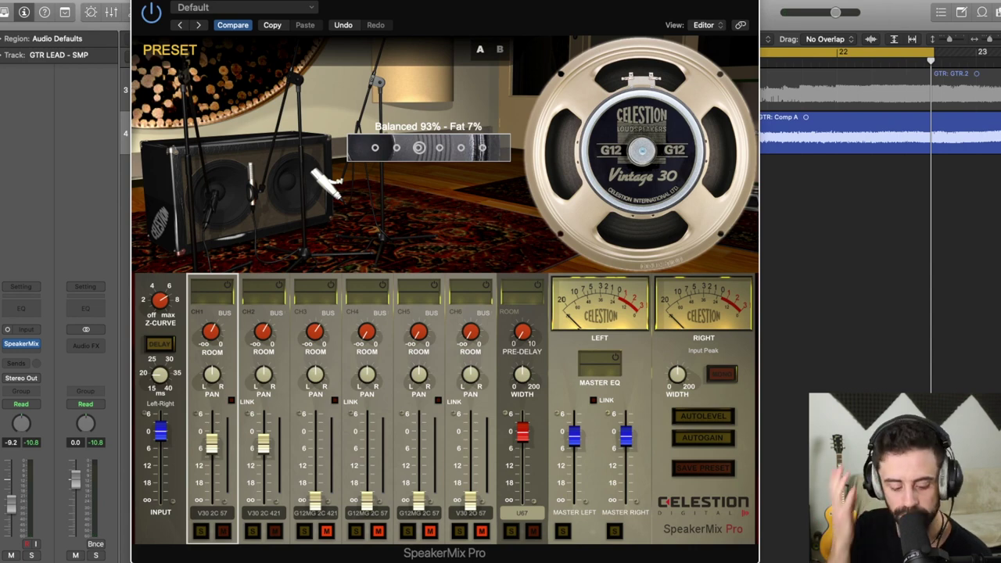
# Step: Start the lead track with Space and open the flat 10-band Master EQ editor
pyautogui.press('space')
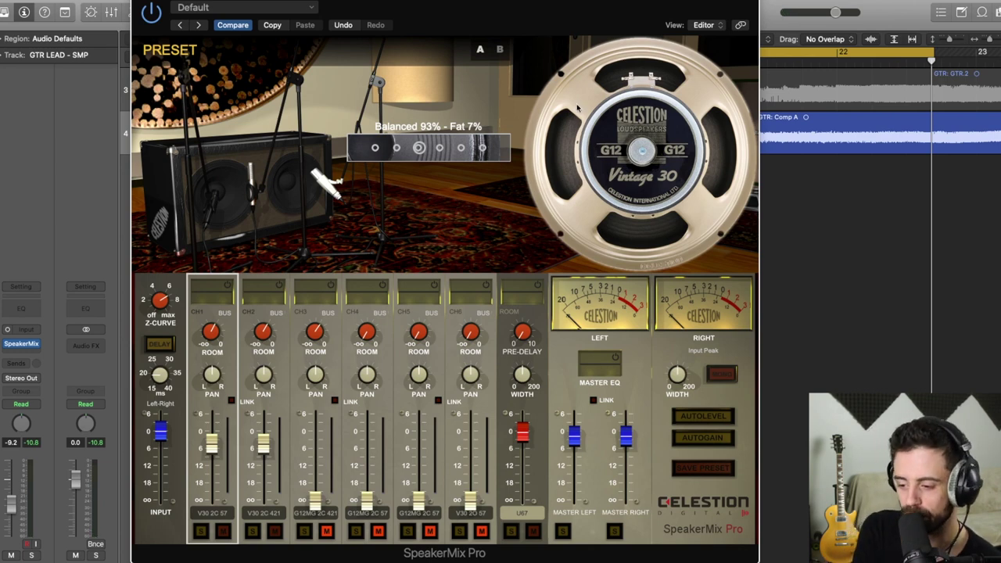
pyautogui.click(599, 369)
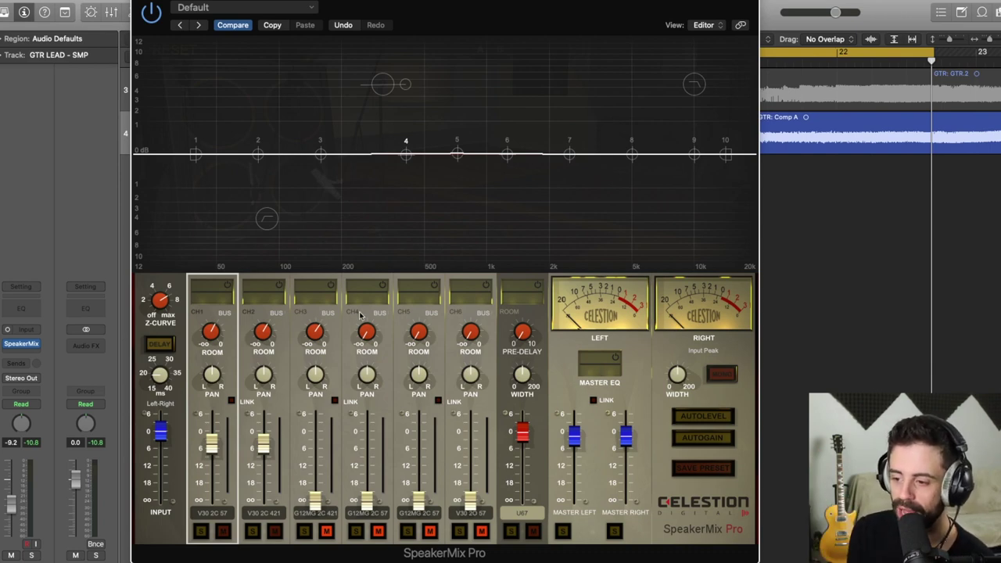
# Step: Drag the master EQ's high-pass node until its cutoff settles at 88 Hz
pyautogui.click(266, 221)
pyautogui.moveTo(266, 221)
pyautogui.mouseDown()
pyautogui.moveTo(335, 212)
pyautogui.moveTo(243, 217)
pyautogui.moveTo(279, 220)
pyautogui.moveTo(258, 218)
pyautogui.moveTo(267, 219)
pyautogui.mouseUp()
pyautogui.click(276, 220)
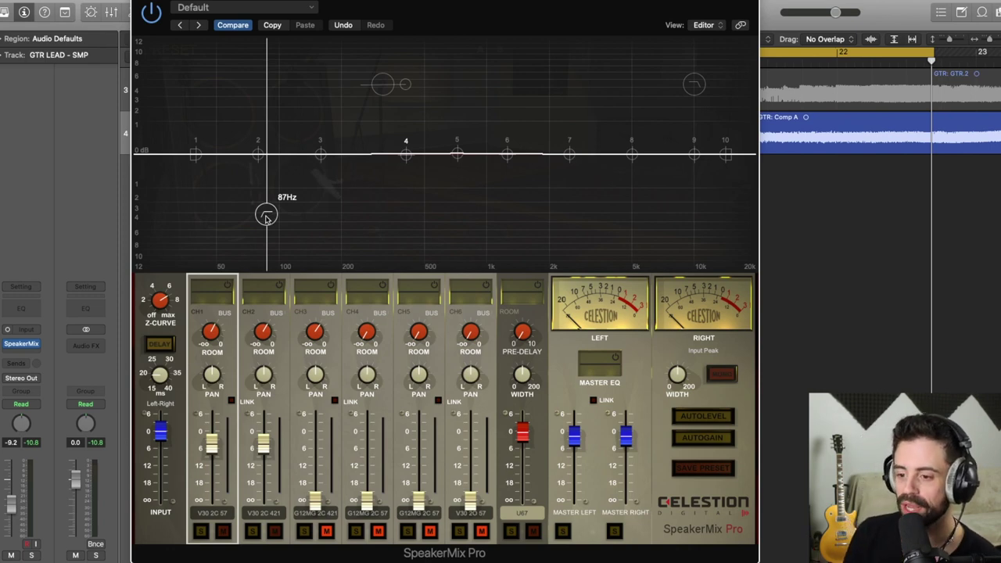
pyautogui.moveTo(266, 218); pyautogui.dragTo(267, 211)
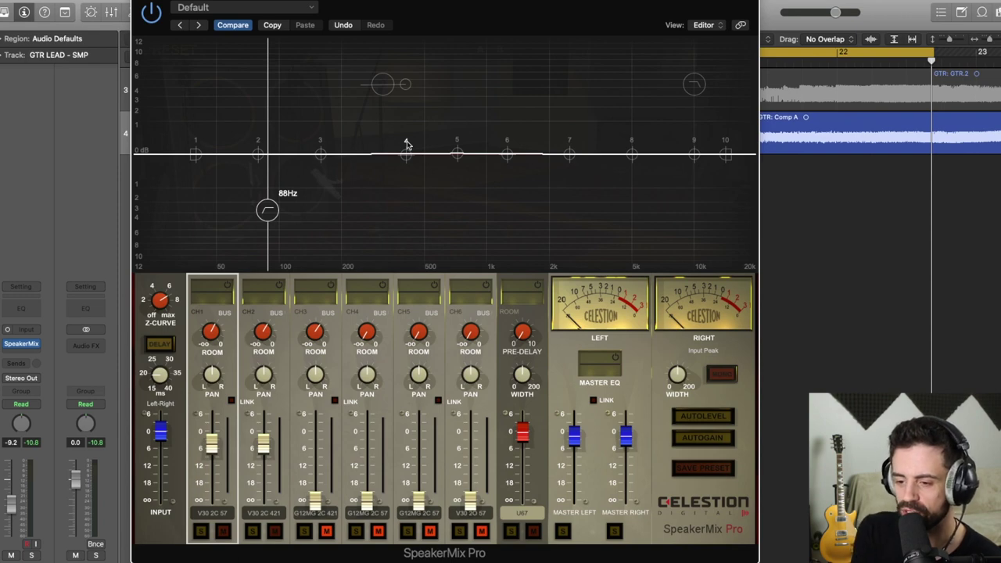
# Step: Enable the master EQ and, during playback, sweep a band 4 boost around 400 Hz
pyautogui.click(616, 359)
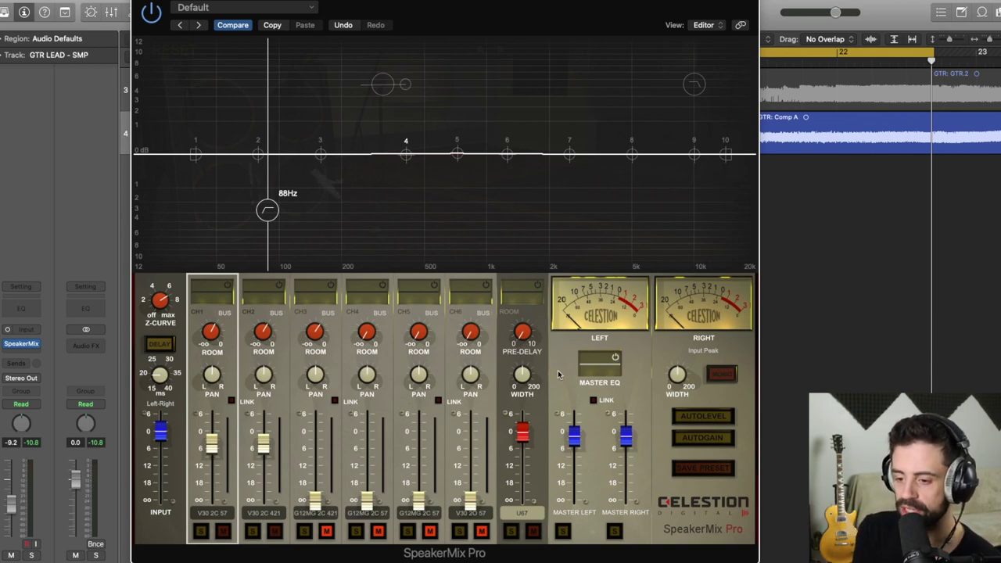
pyautogui.press('space')
pyautogui.moveTo(406, 155); pyautogui.dragTo(480, 52)
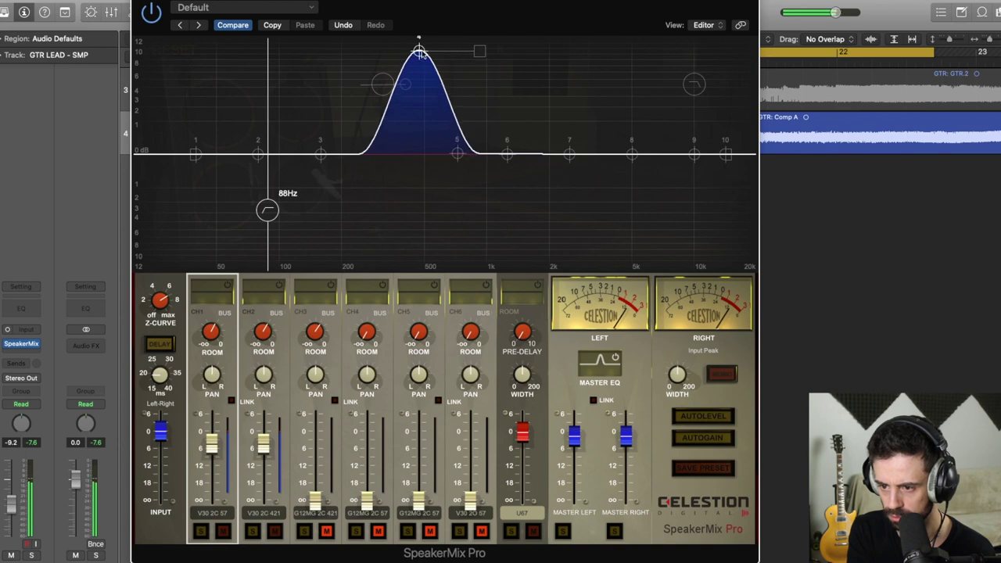
pyautogui.moveTo(419, 52); pyautogui.dragTo(408, 83)
# Step: Pull band 4 into a deep cut near 300 Hz and A/B it against bypass
pyautogui.moveTo(375, 170); pyautogui.dragTo(381, 216)
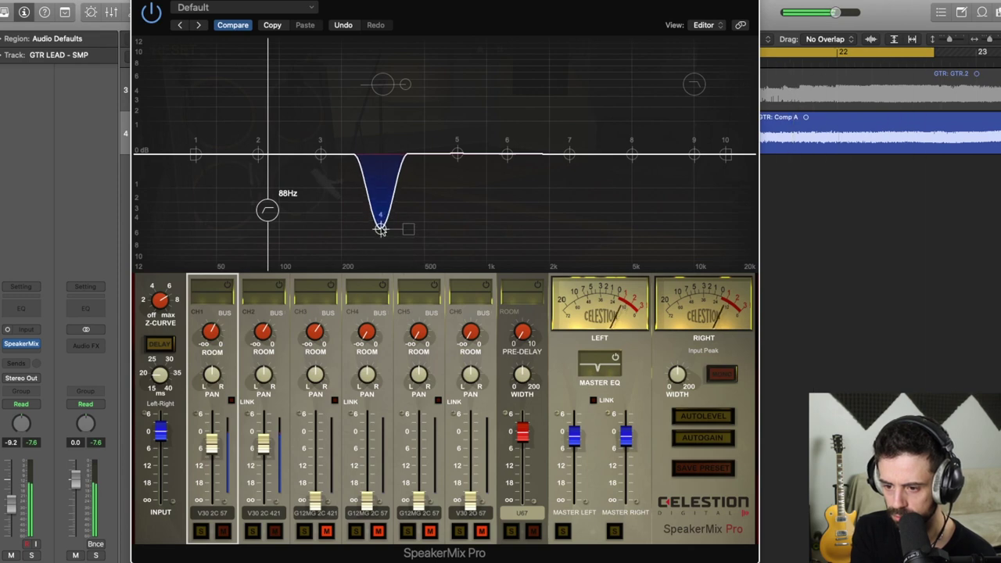
pyautogui.click(615, 360)
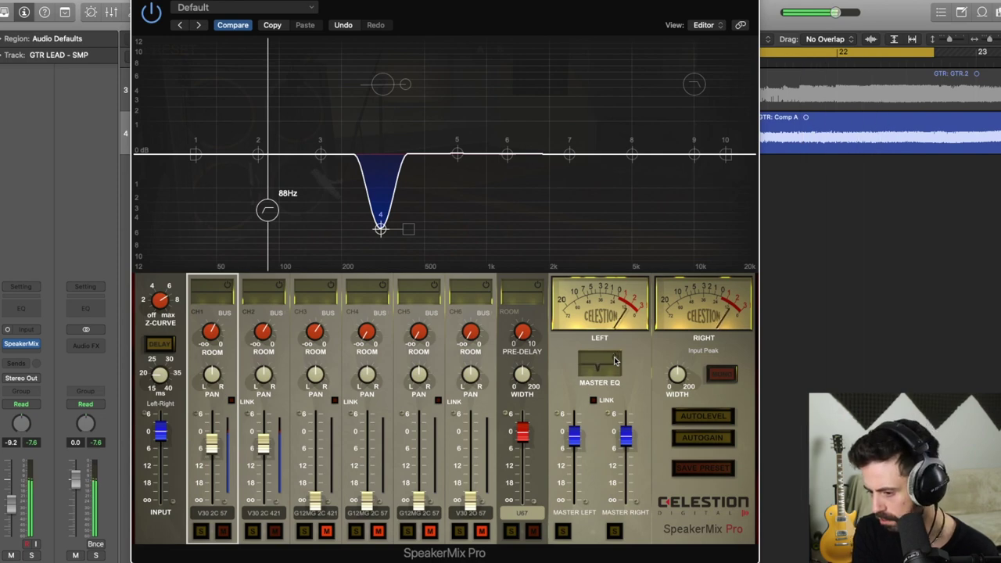
pyautogui.click(614, 359)
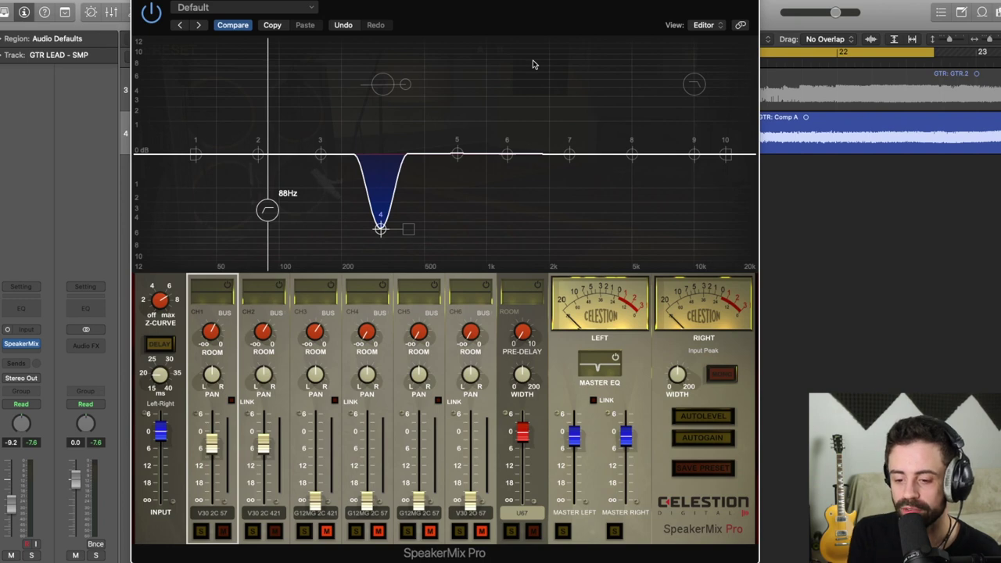
# Step: Inspect the CH1, CH2 and ROOM EQ curves to confirm each is flat
pyautogui.click(213, 298)
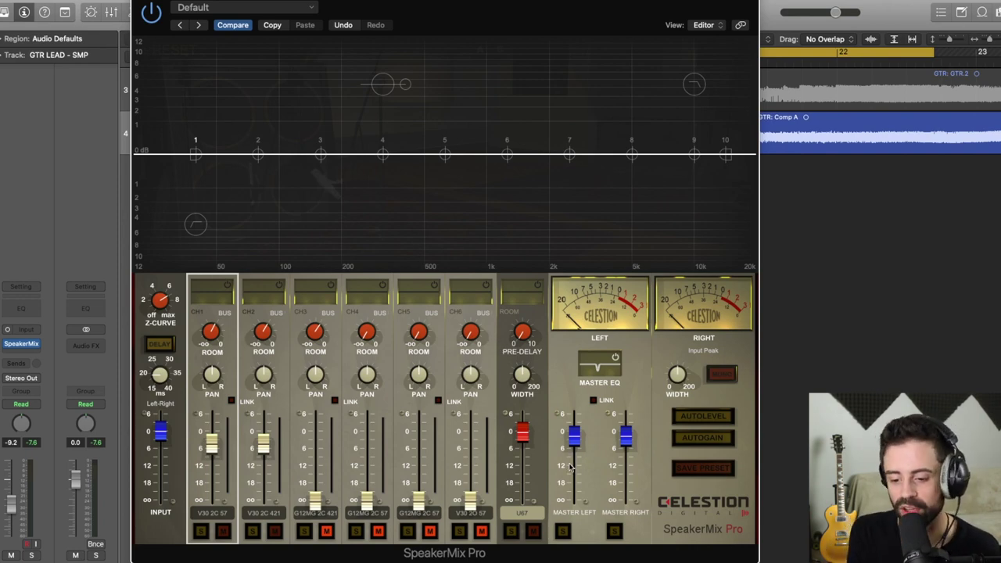
pyautogui.click(278, 360)
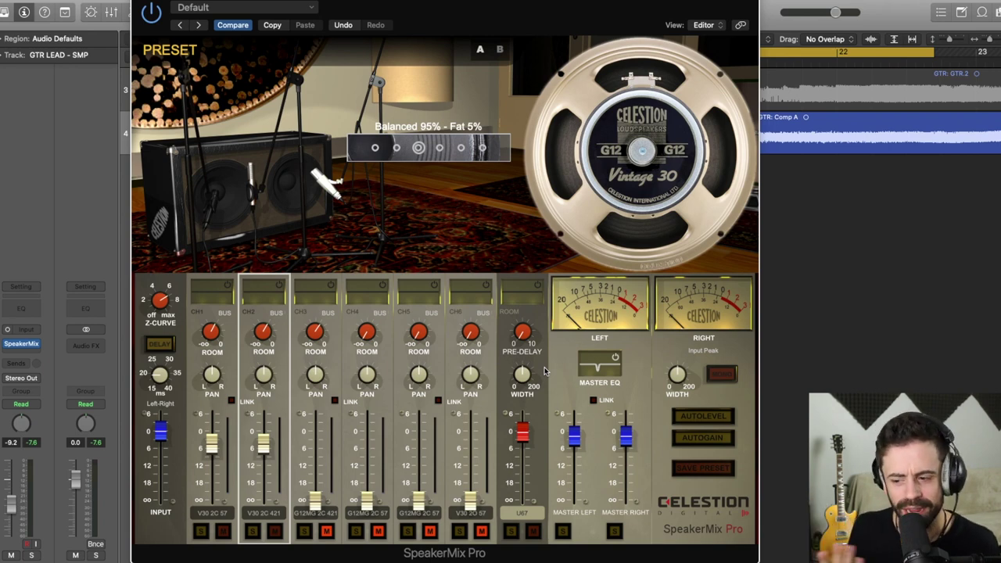
pyautogui.click(530, 293)
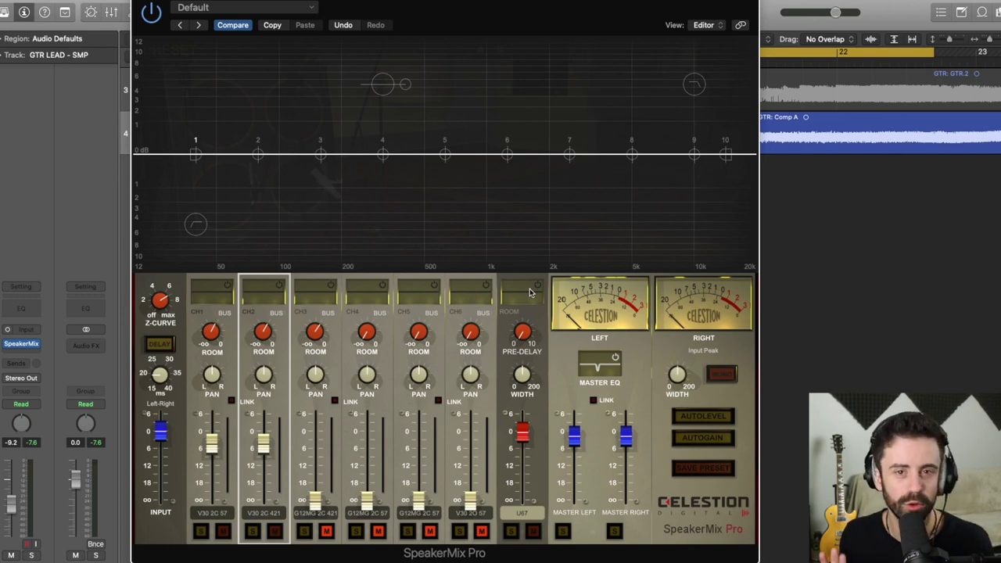
pyautogui.click(472, 291)
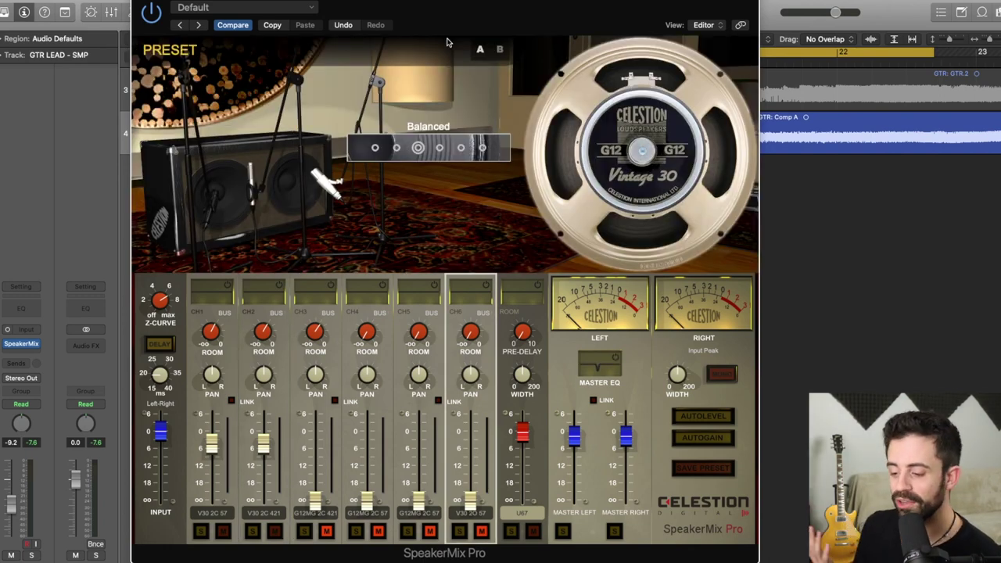